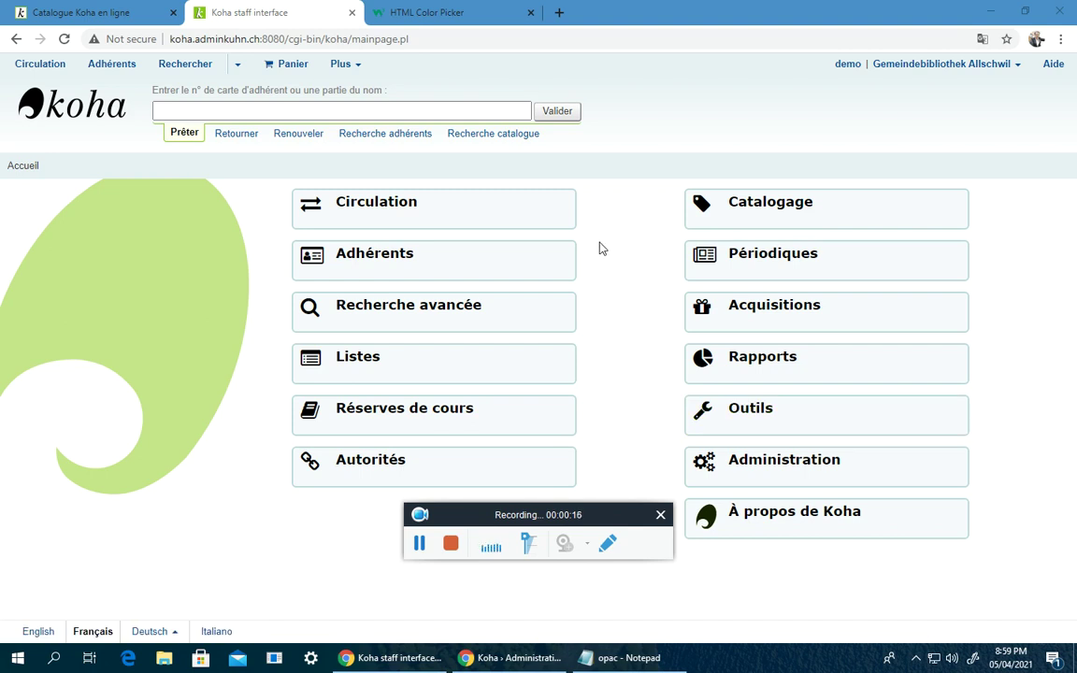
- View the online catalogue's home page, including its library opening hours block
left_click(459, 43)
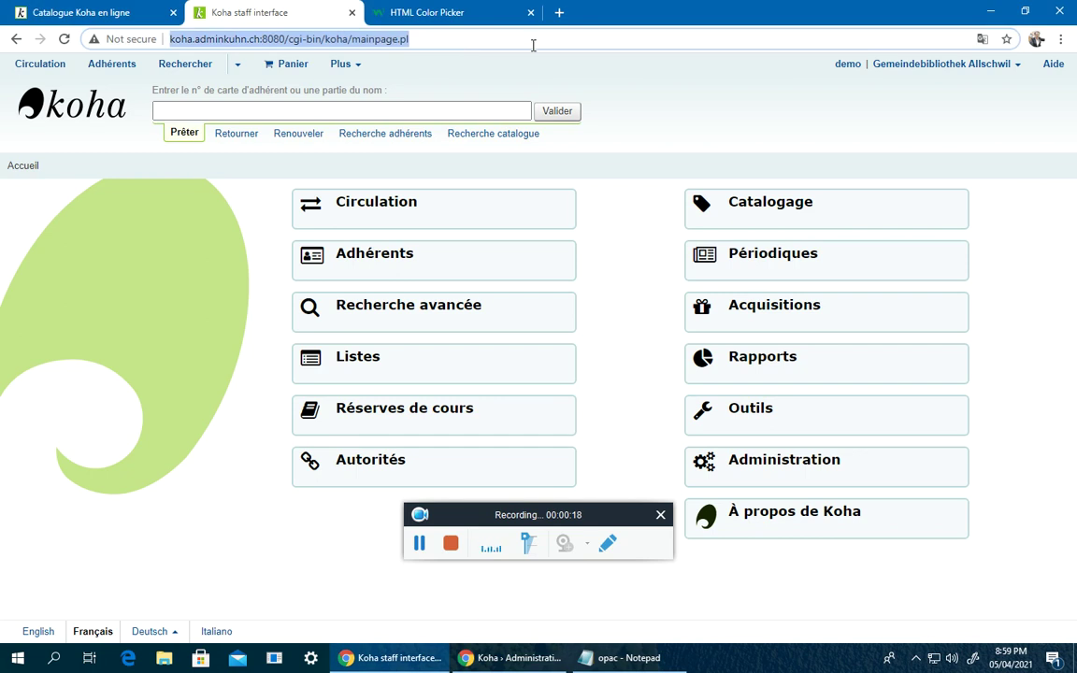
left_click(37, 12)
left_click(295, 307)
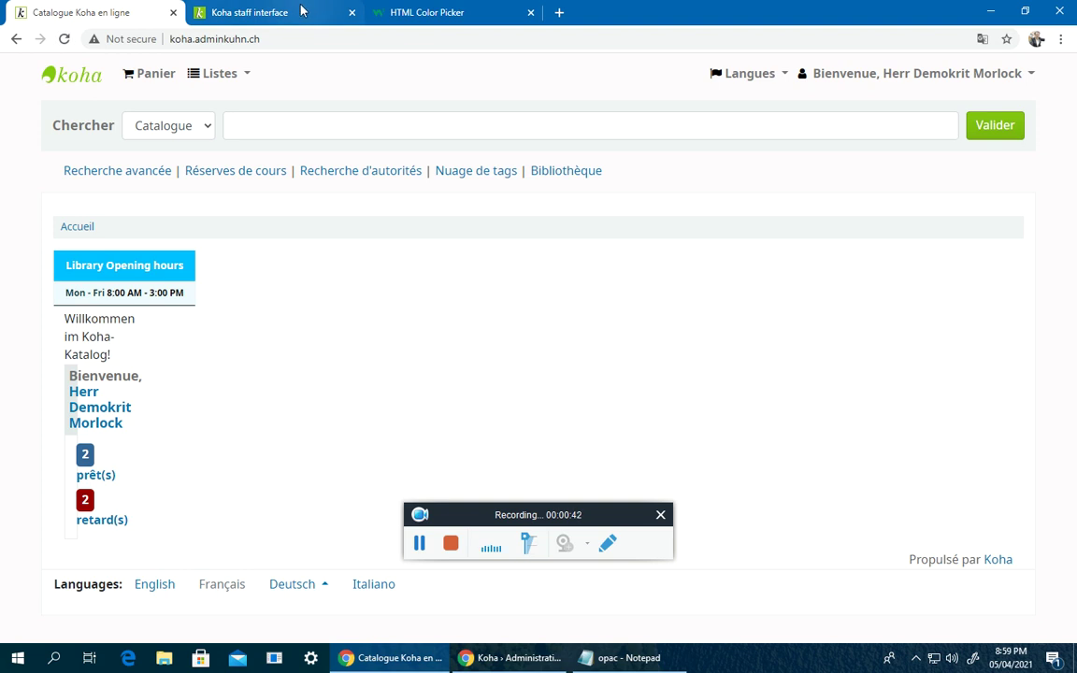
- Open the OPAC system preferences from the staff interface's administration area
left_click(250, 15)
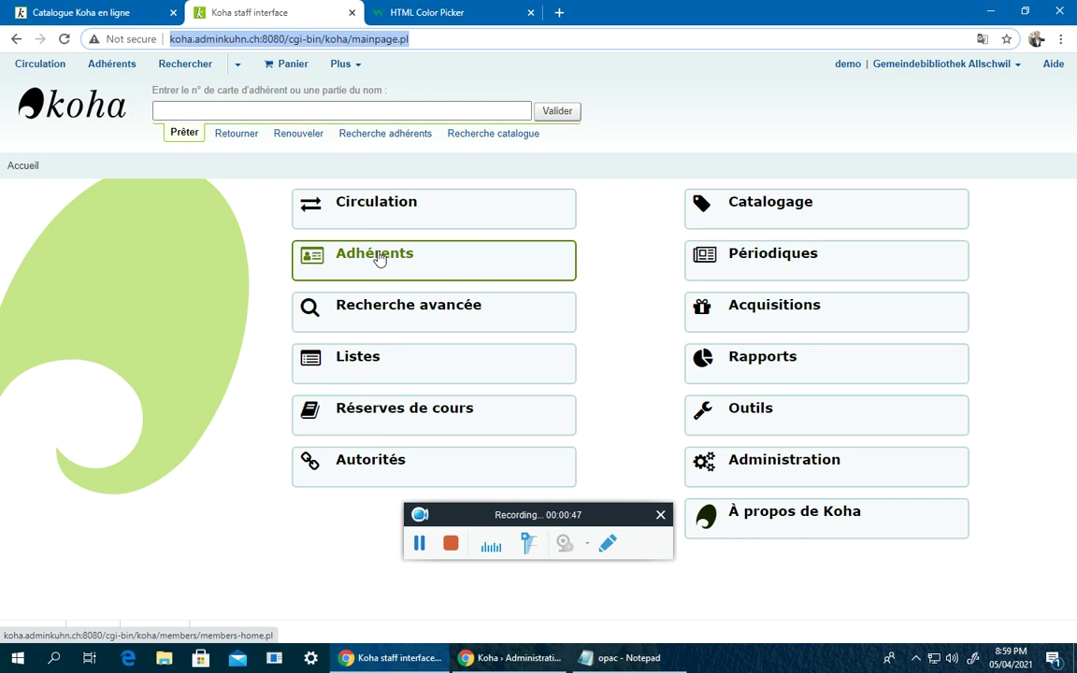
left_click(782, 472)
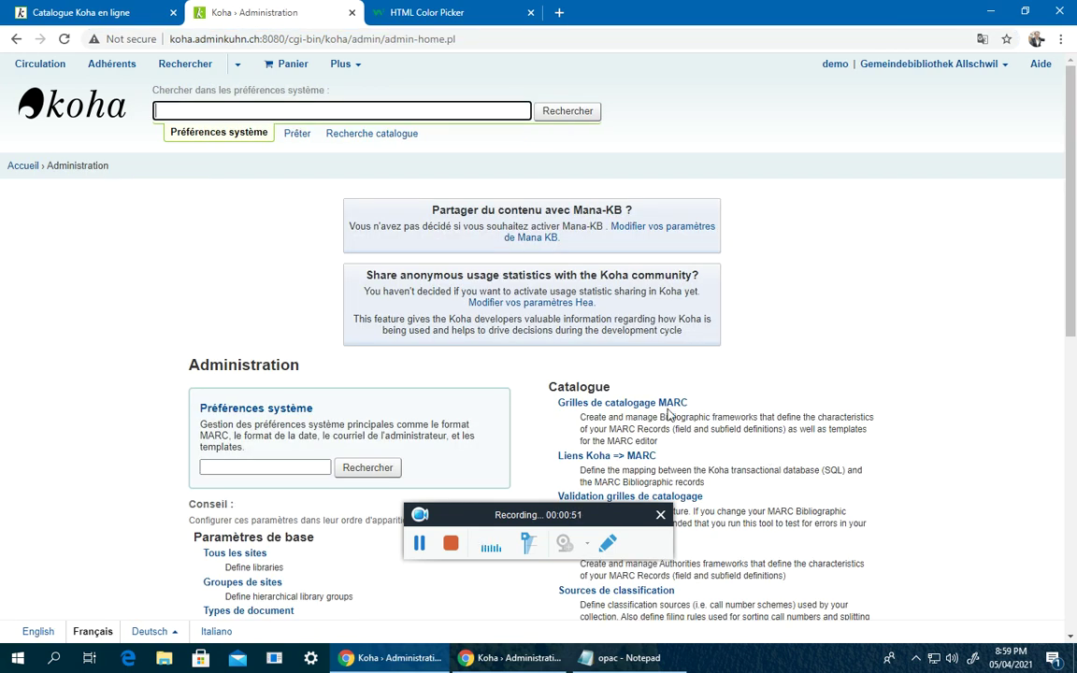
scroll(582, 374, "down", 3)
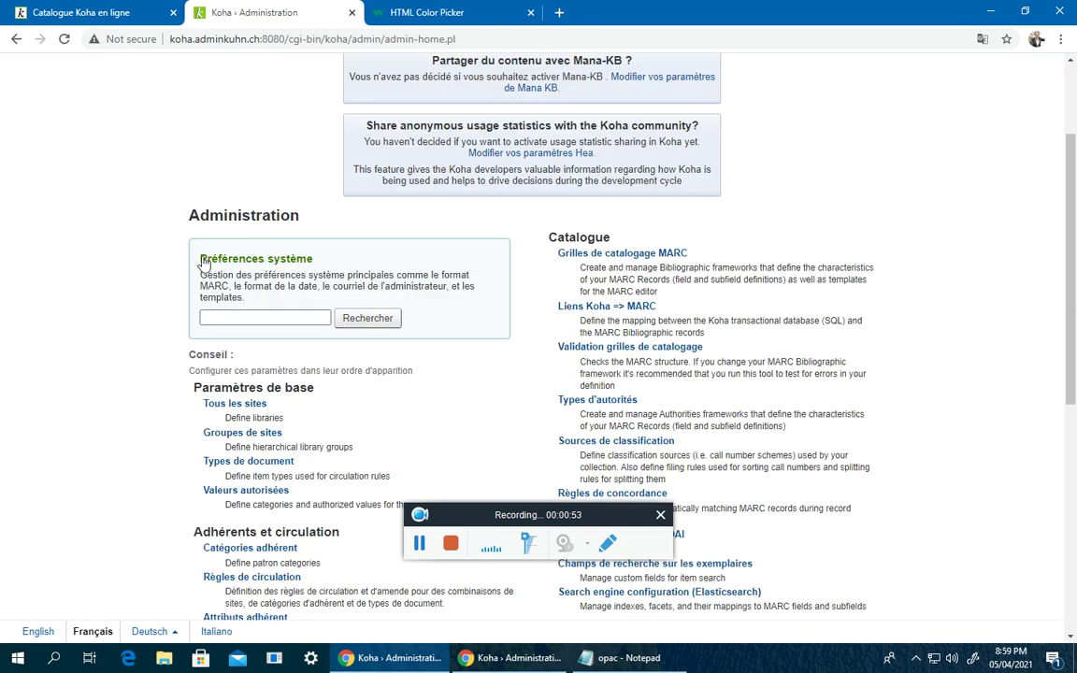
left_click(261, 264)
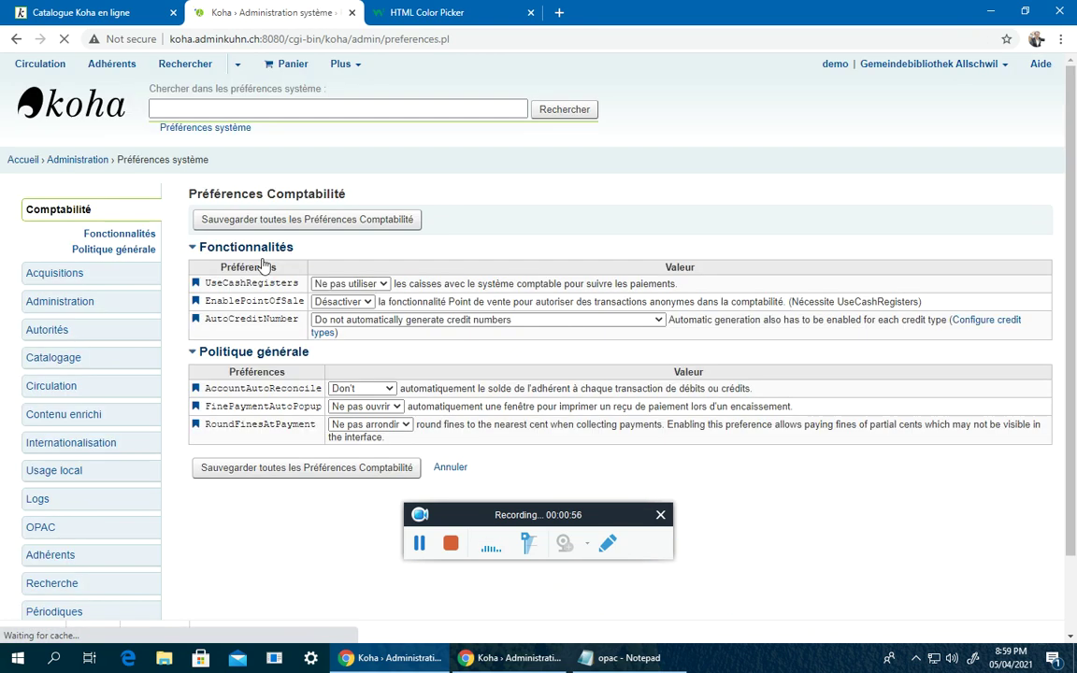
scroll(56, 429, "down", 2)
left_click(42, 435)
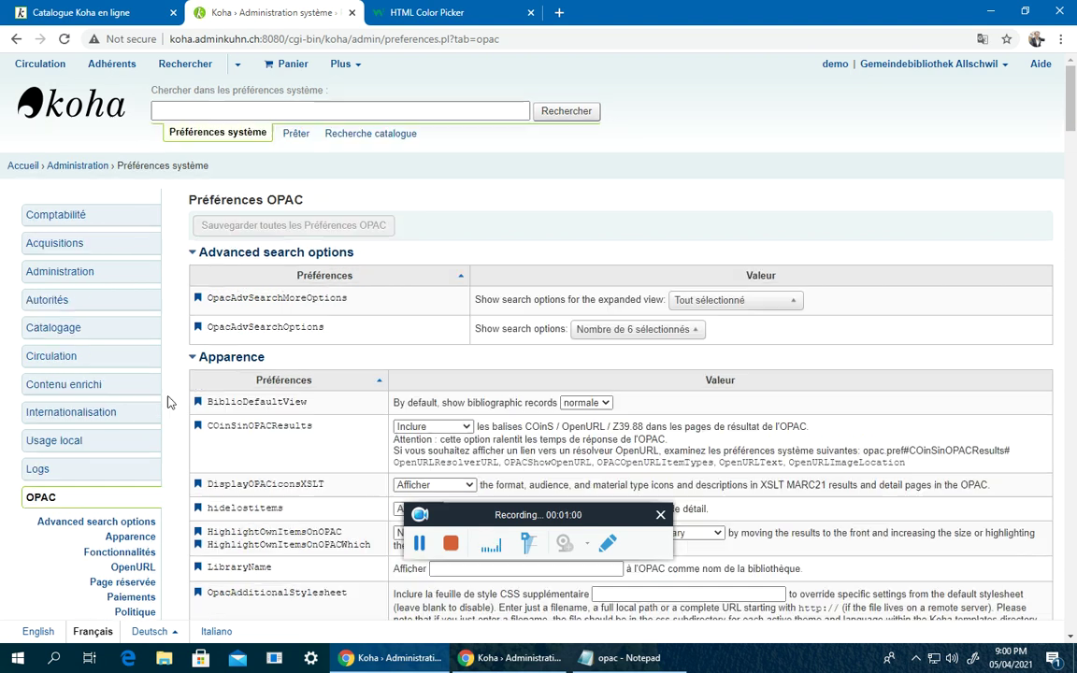
- Search the OPAC preferences for "opacnav" and open the OpacNav HTML code for editing
scroll(240, 407, "down", 4)
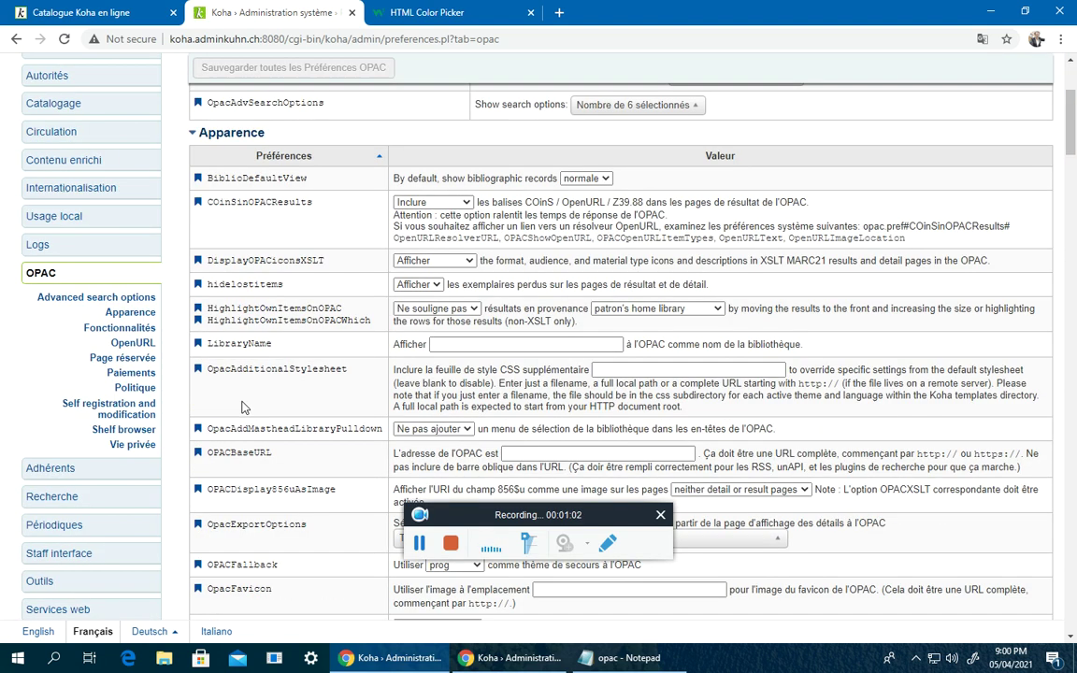
key("ctrl+f")
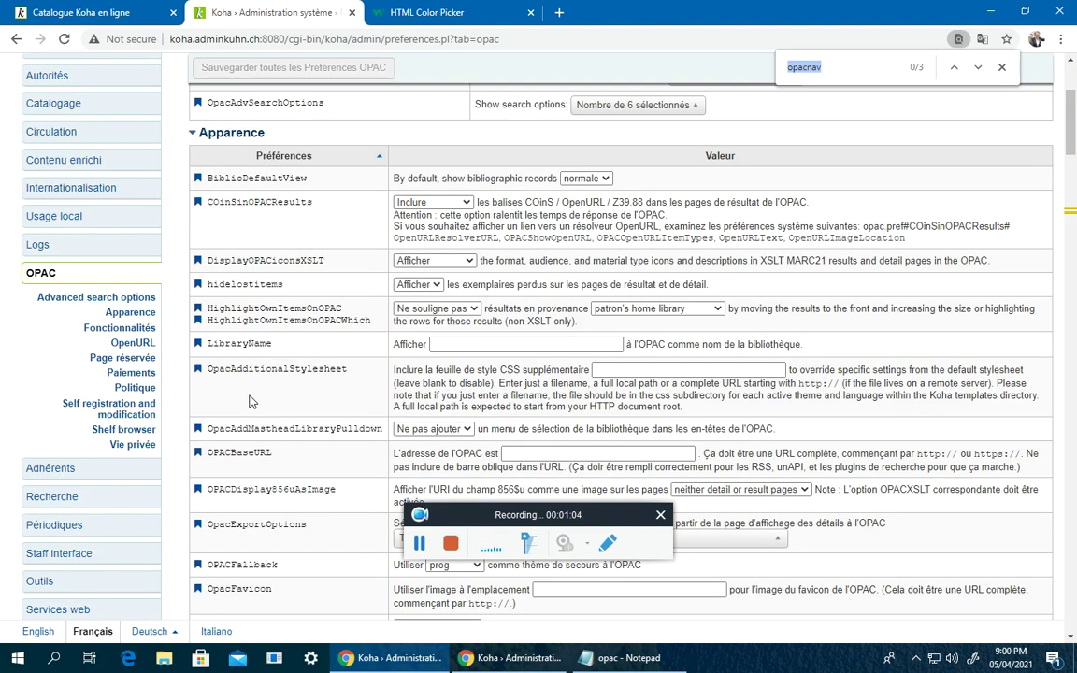
key("End")
key("Return")
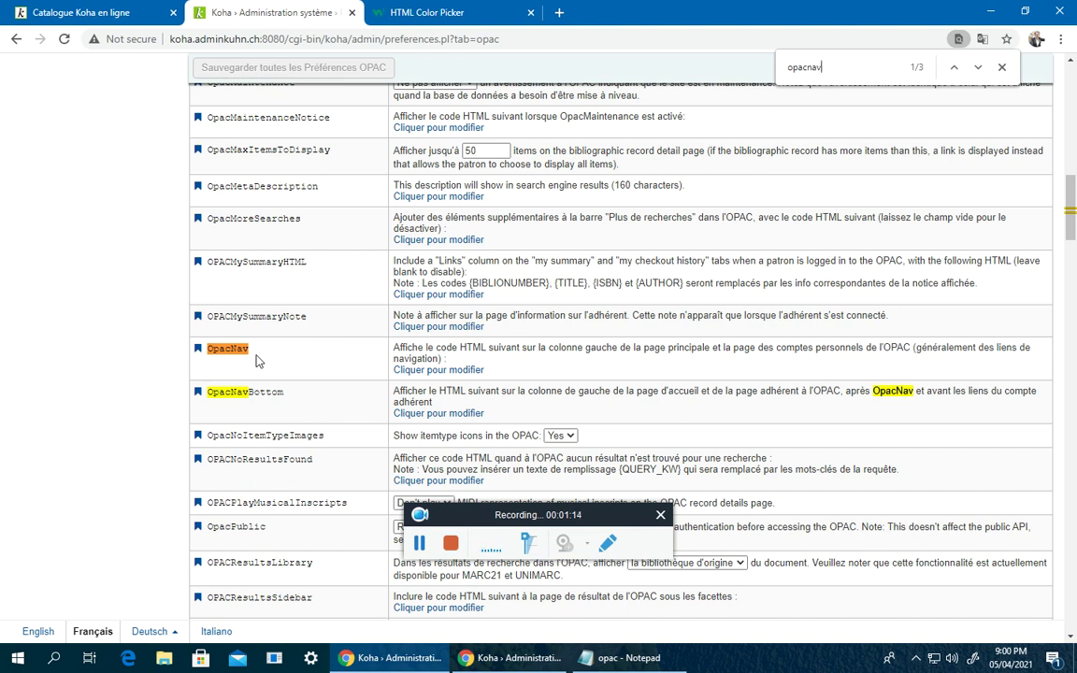
left_click(470, 372)
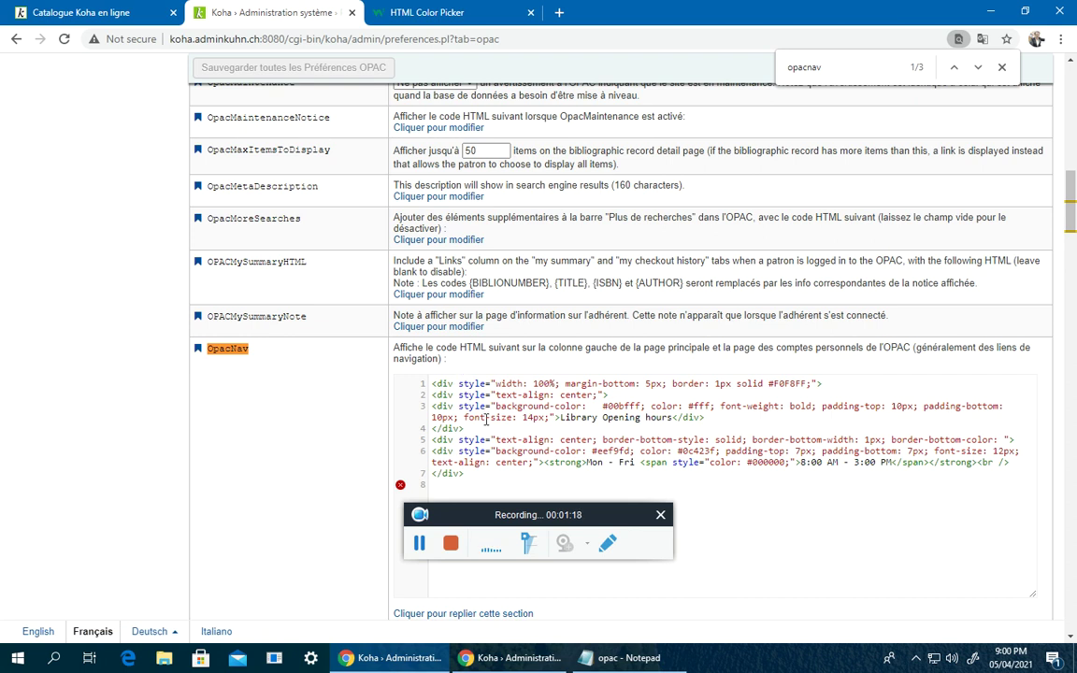
- Examine the OpacNav code's heading text and background colour alongside the HTML Color Picker page and the catalogue home page
left_click(485, 478)
left_click(426, 13)
left_click(112, 228)
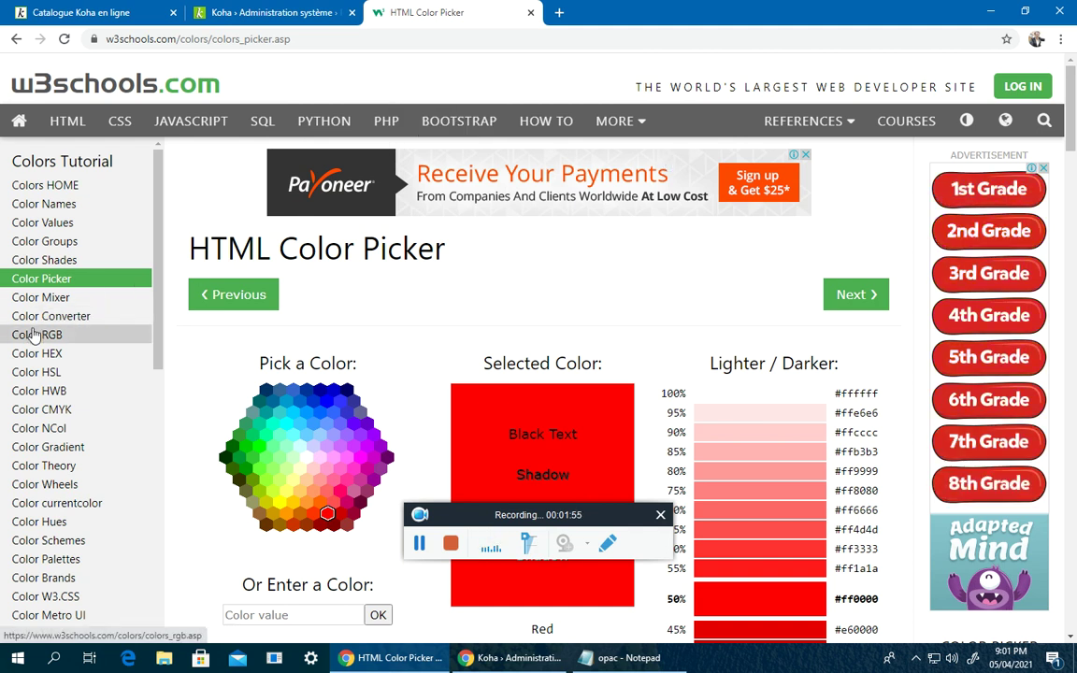
left_click(271, 12)
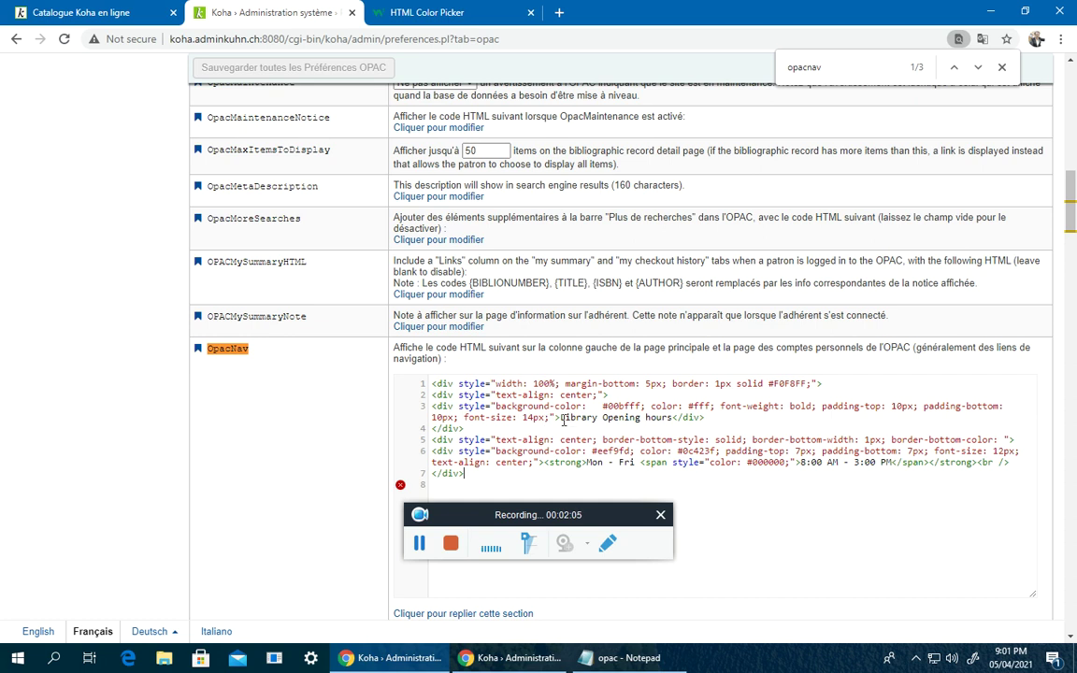
left_click_drag(559, 418, 674, 418)
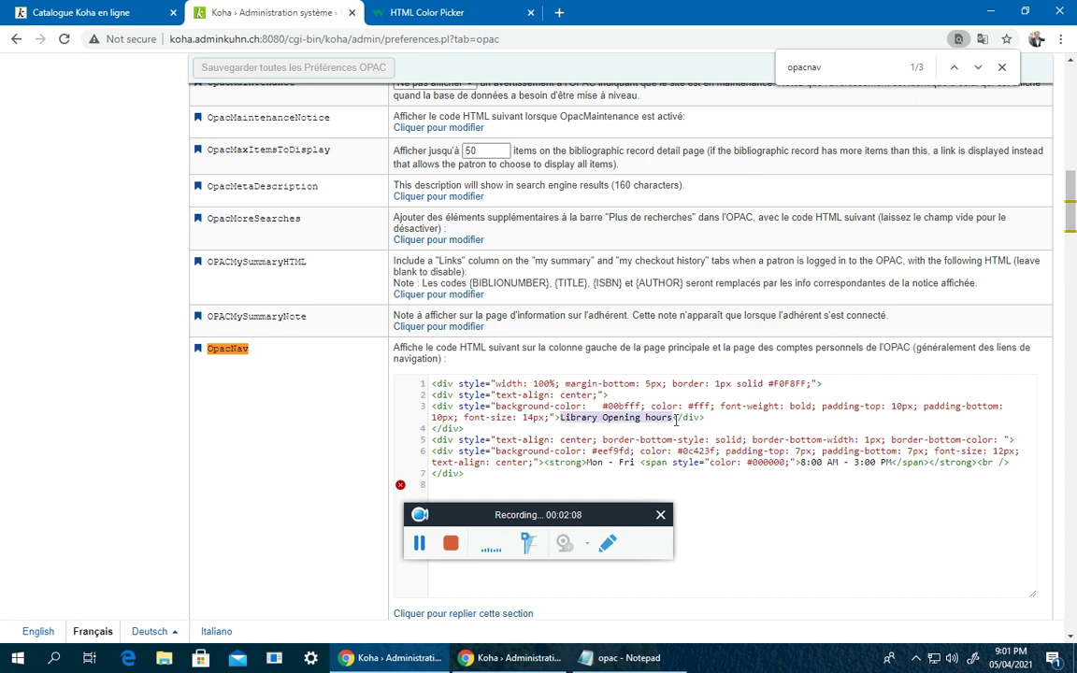
left_click(709, 419)
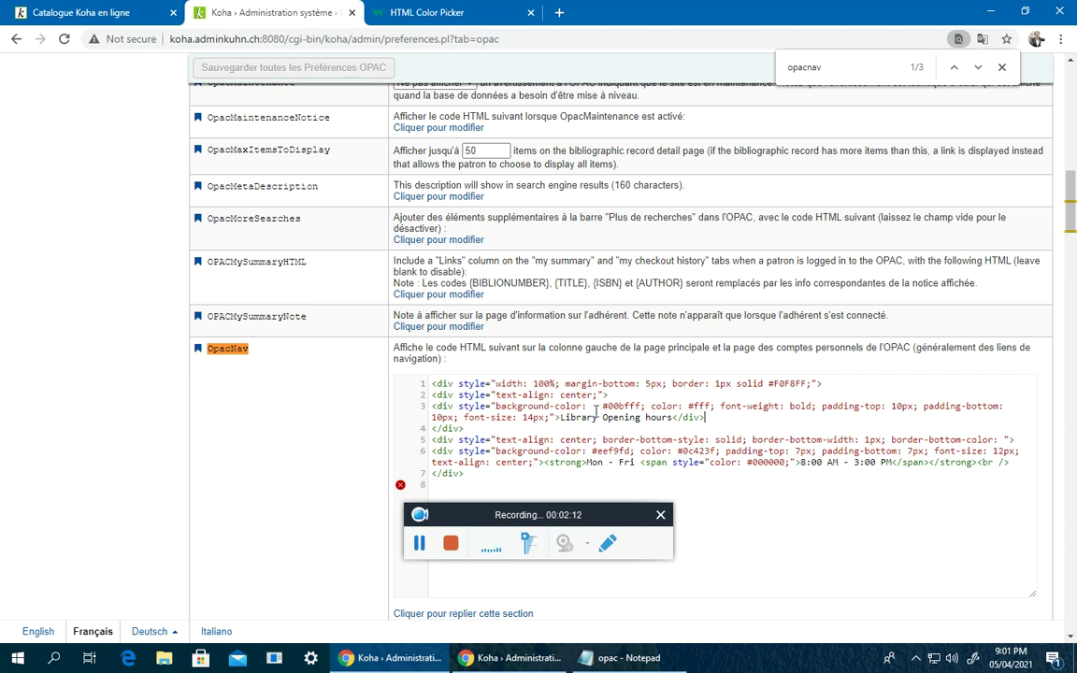
left_click(632, 407)
left_click(39, 12)
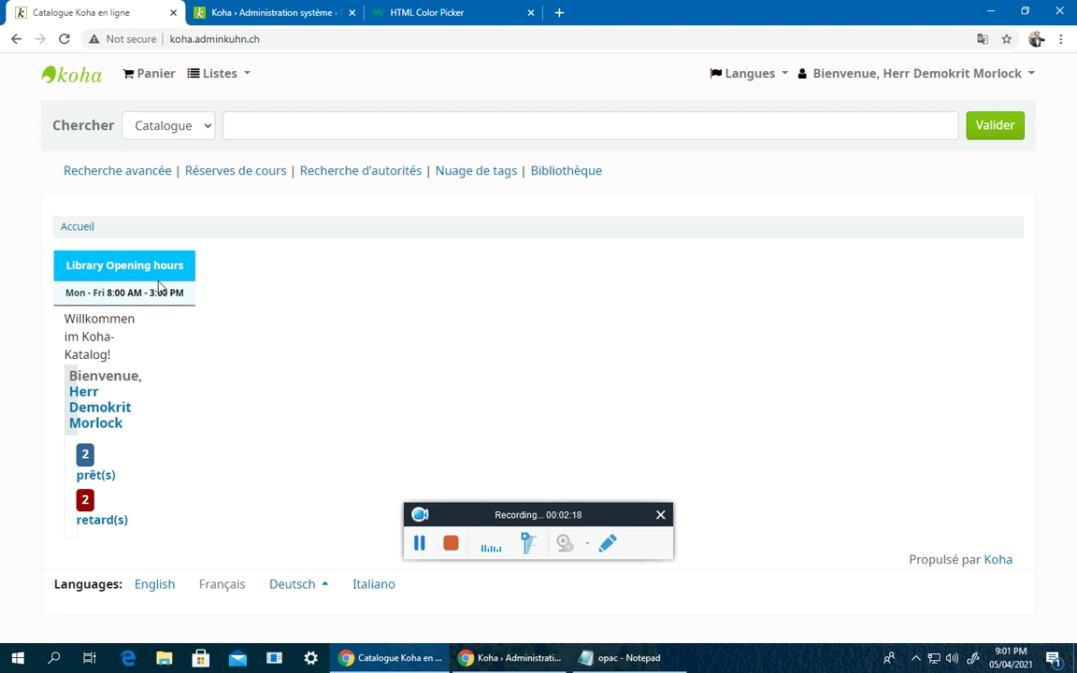
- Copy the hex code #0080ff from the hue table on the w3schools HTML Color Picker page
left_click(412, 15)
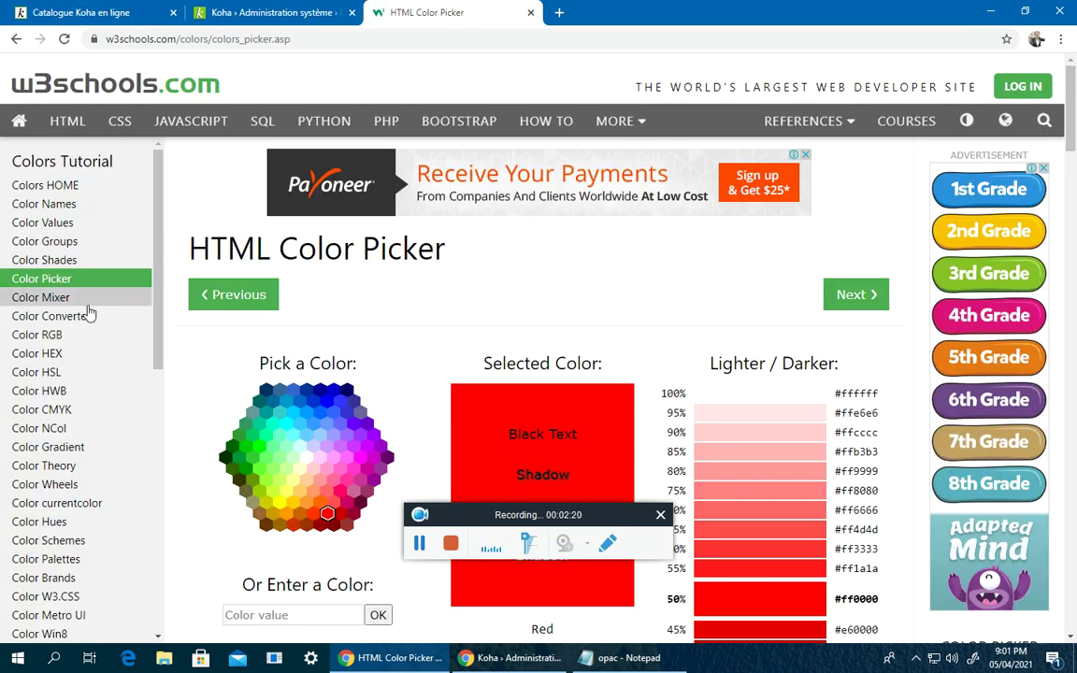
scroll(378, 329, "down", 10)
scroll(292, 288, "up", 2)
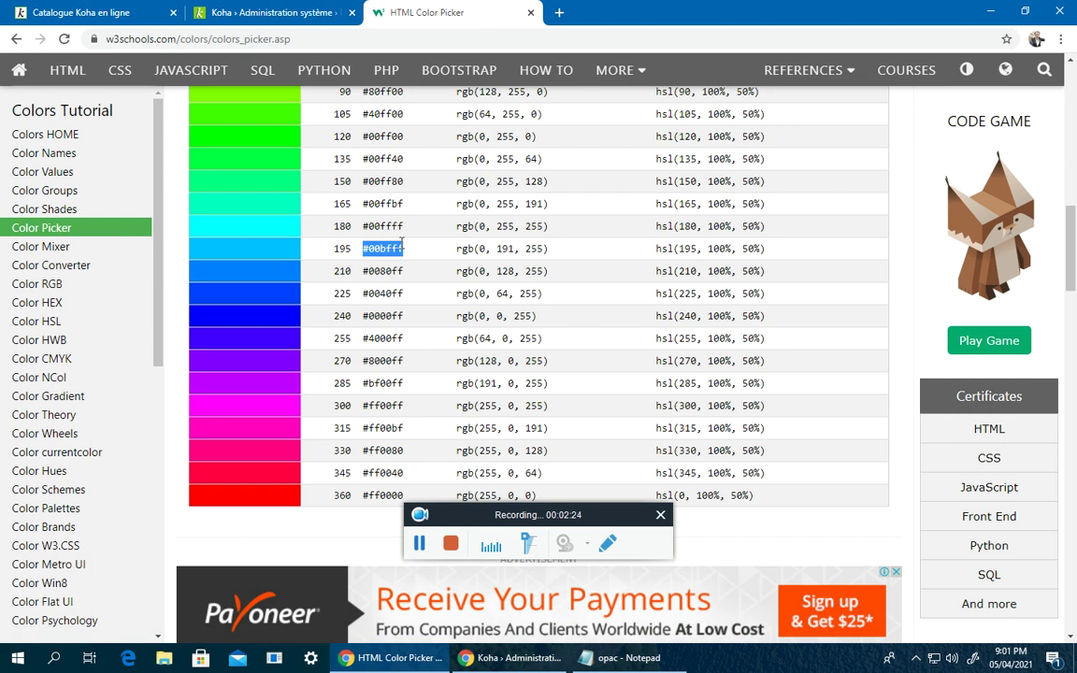
left_click_drag(409, 273, 365, 272)
right_click(364, 273)
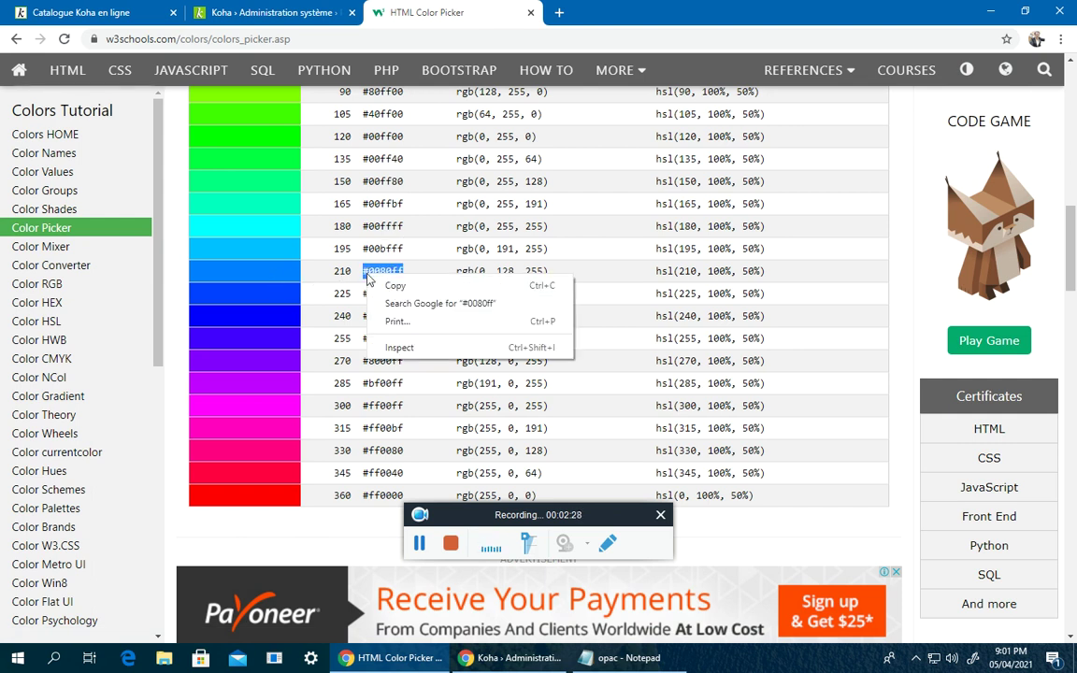
left_click(386, 283)
- Set the "Library Opening hours" heading's background colour to #0080ff in the OpacNav code and save the OPAC preferences
left_click(224, 21)
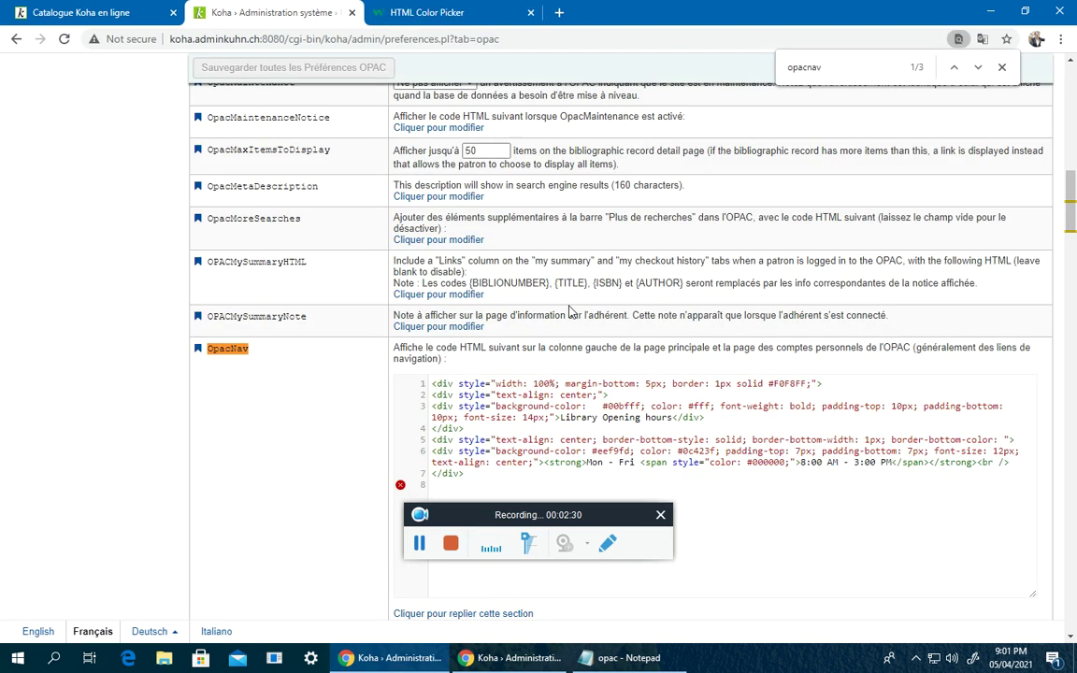
left_click_drag(604, 407, 640, 407)
key("ctrl+v")
left_click(225, 73)
- Reload the online catalogue home page to check the opening hours heading's colour, and return to the OpacNav code
left_click(97, 11)
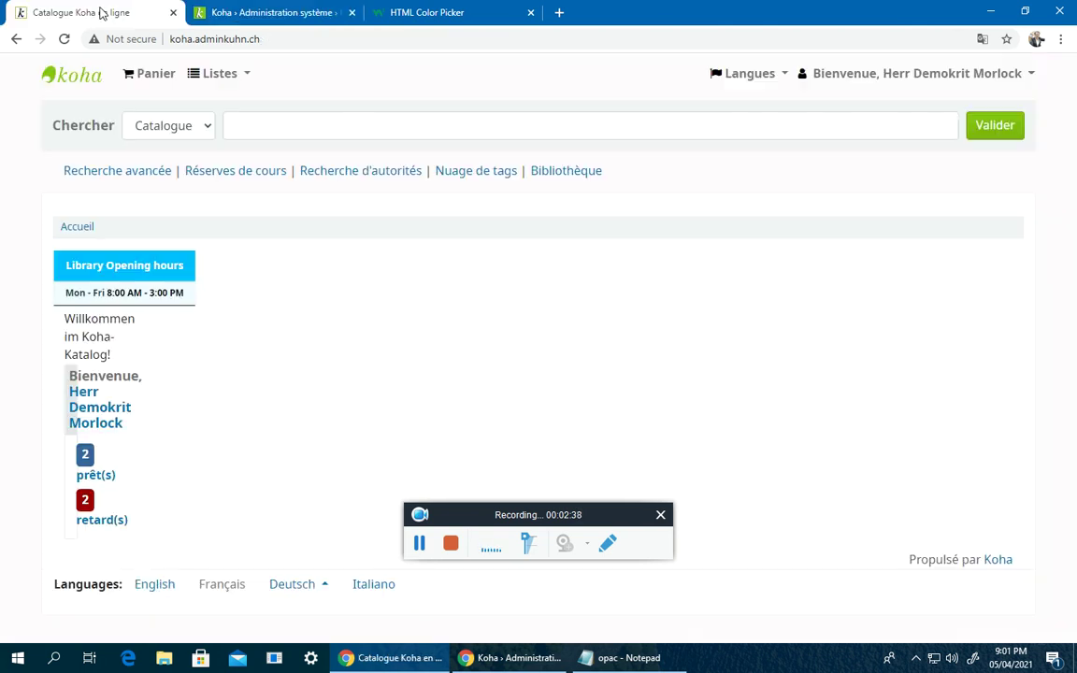
key("F5")
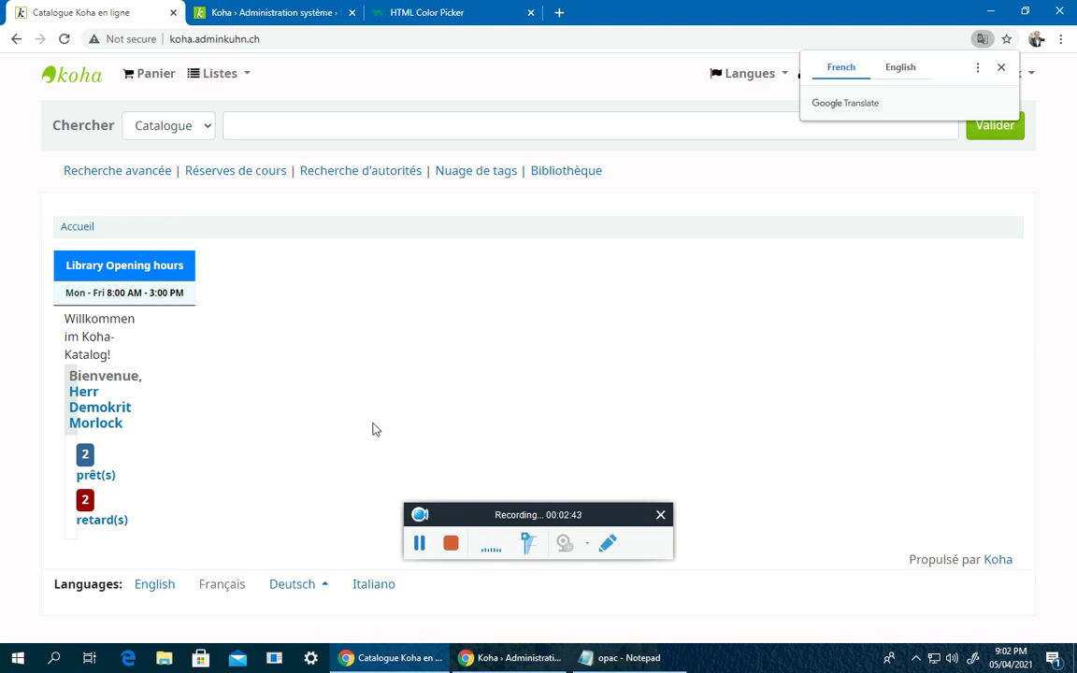
left_click(273, 14)
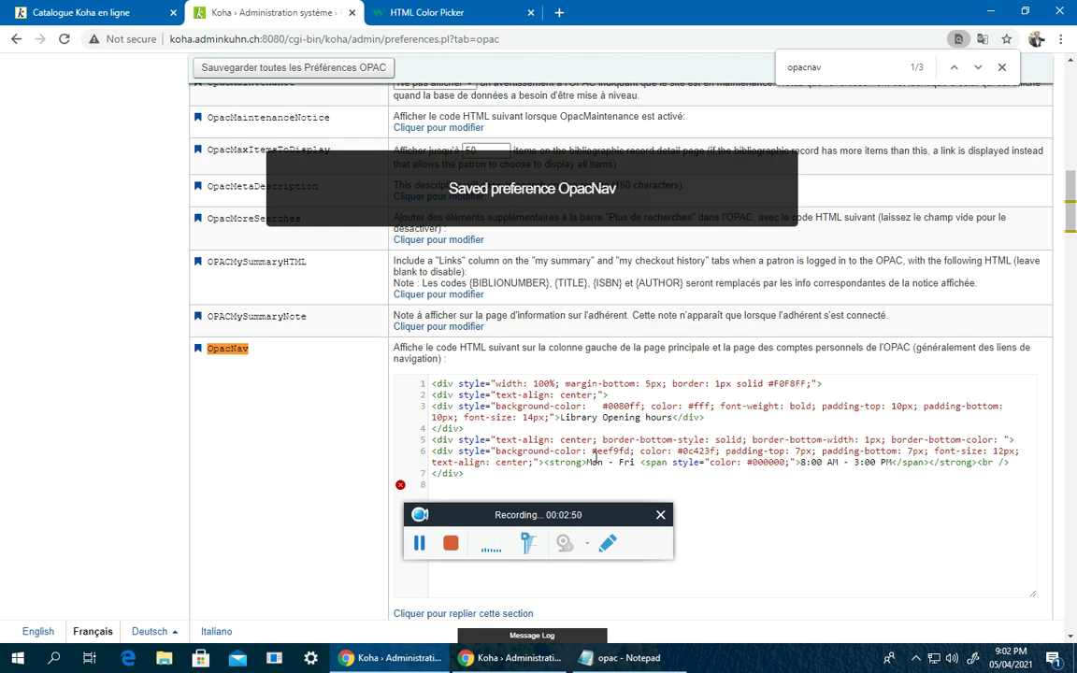
- Copy the hex code #ffe6e6 from the Lightness table on the HTML Color Picker page
left_click(414, 17)
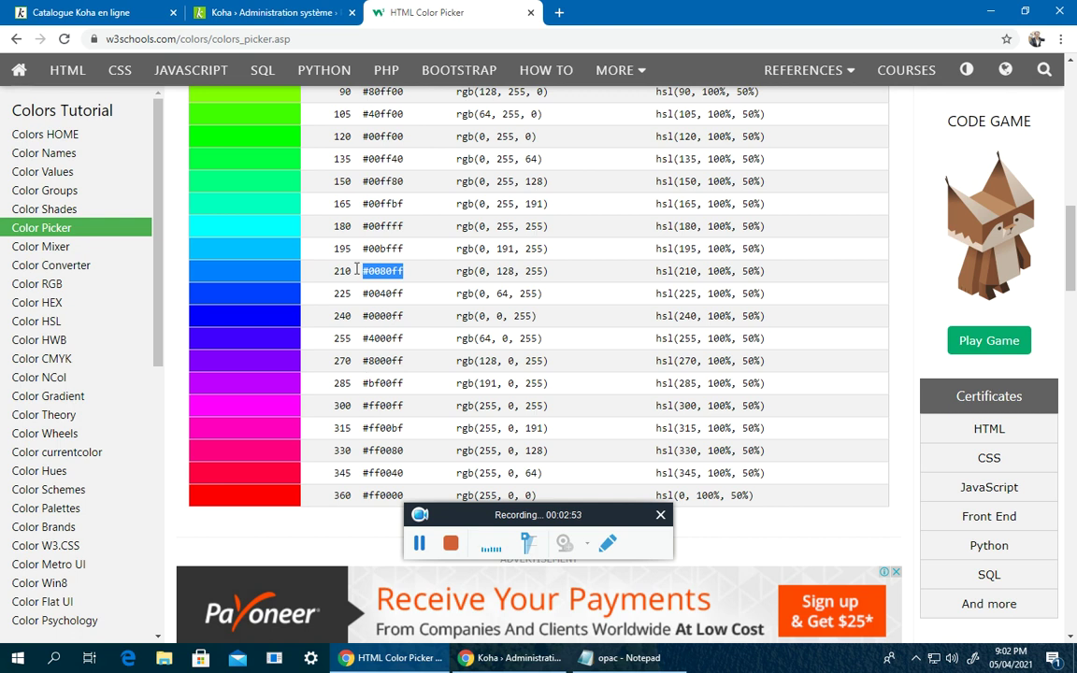
scroll(324, 320, "up", 3)
scroll(360, 355, "down", 2)
scroll(360, 355, "down", 10)
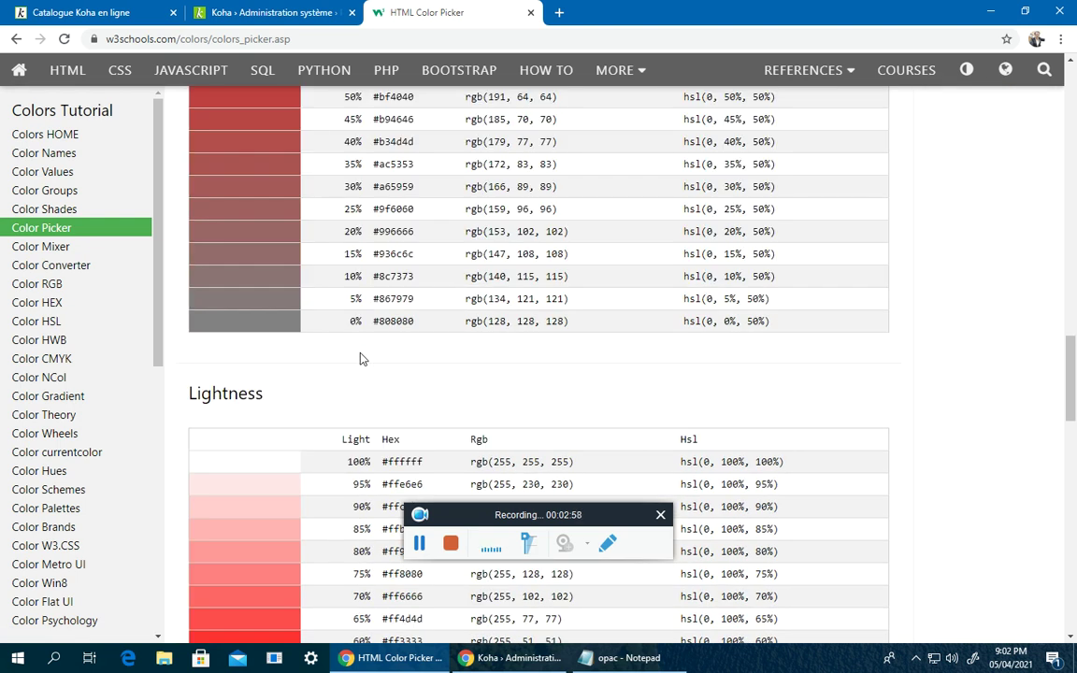
scroll(363, 358, "down", 8)
scroll(363, 358, "up", 2)
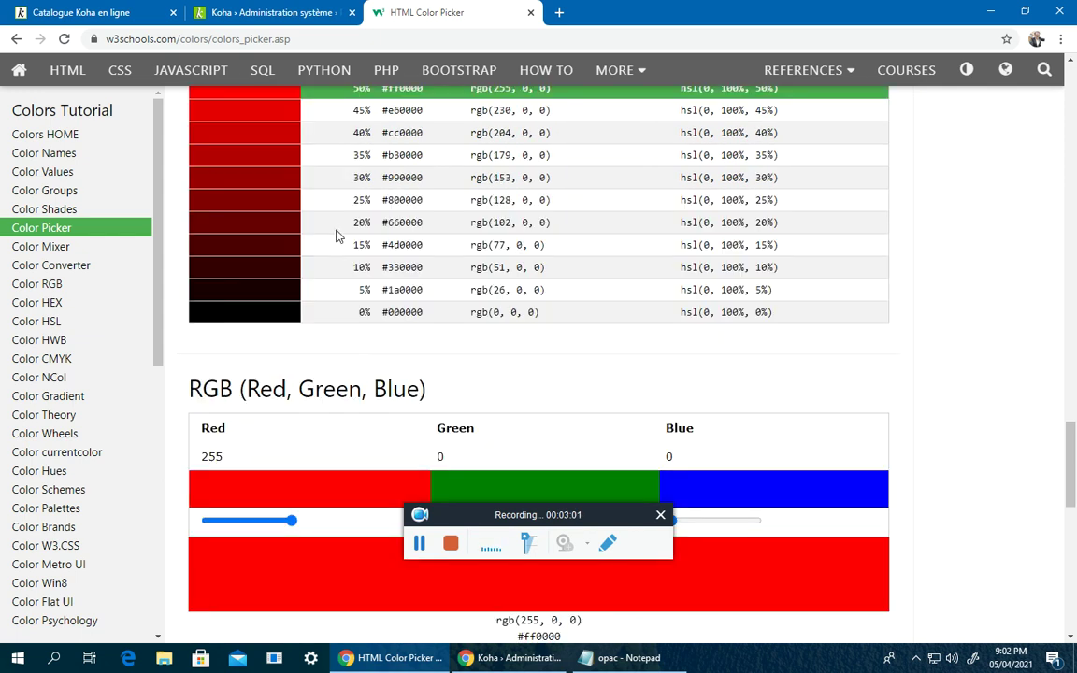
scroll(361, 224, "up", 3)
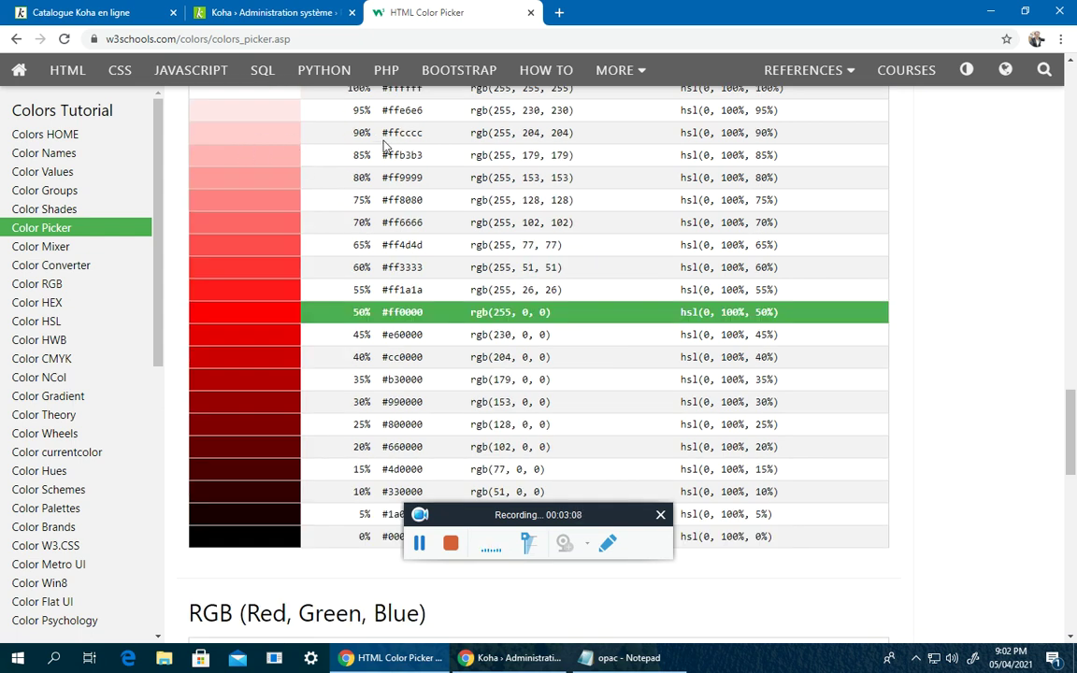
left_click_drag(381, 110, 430, 115)
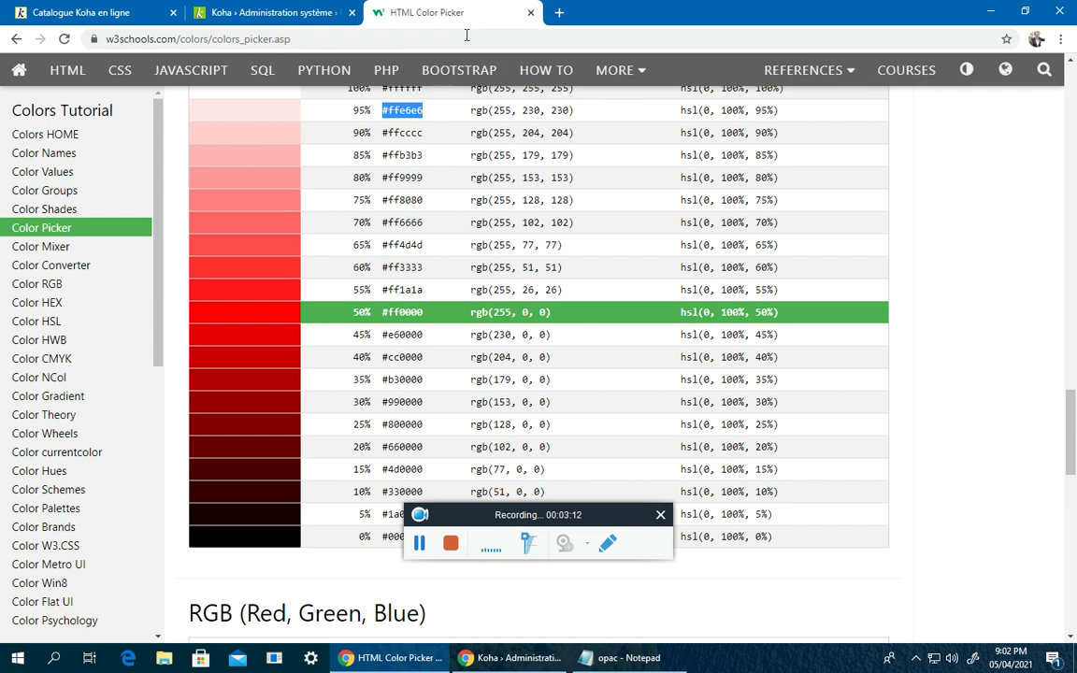
- Set the Mon - Fri hours row's background colour to #ffe6e6 in the OpacNav code and save the OPAC preferences
left_click(280, 14)
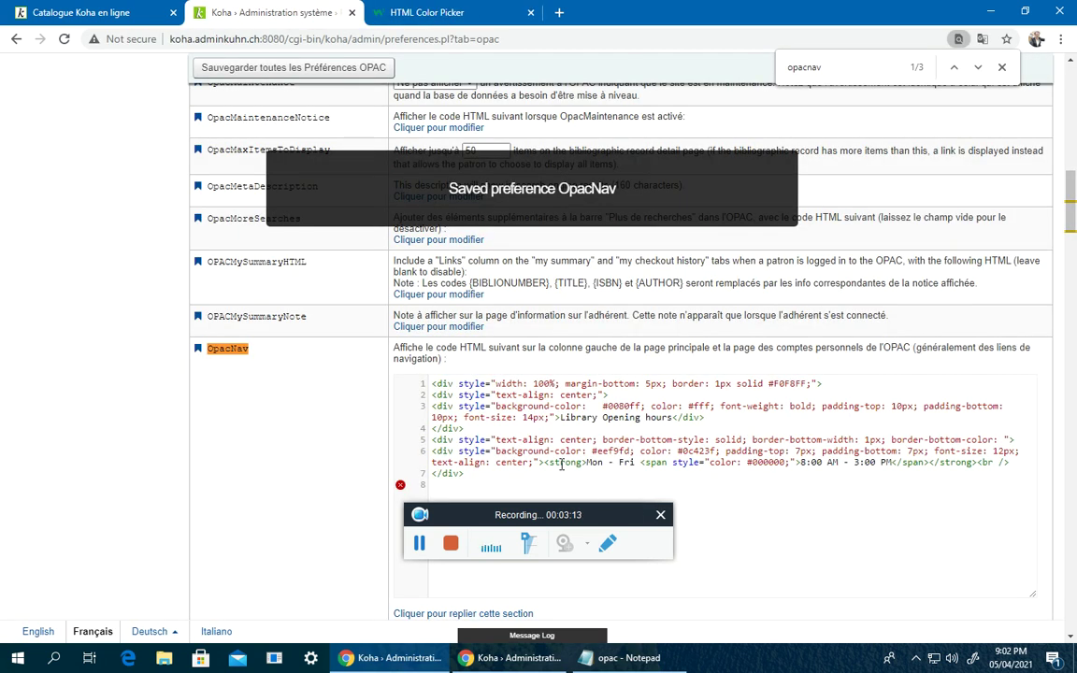
left_click_drag(593, 456, 628, 452)
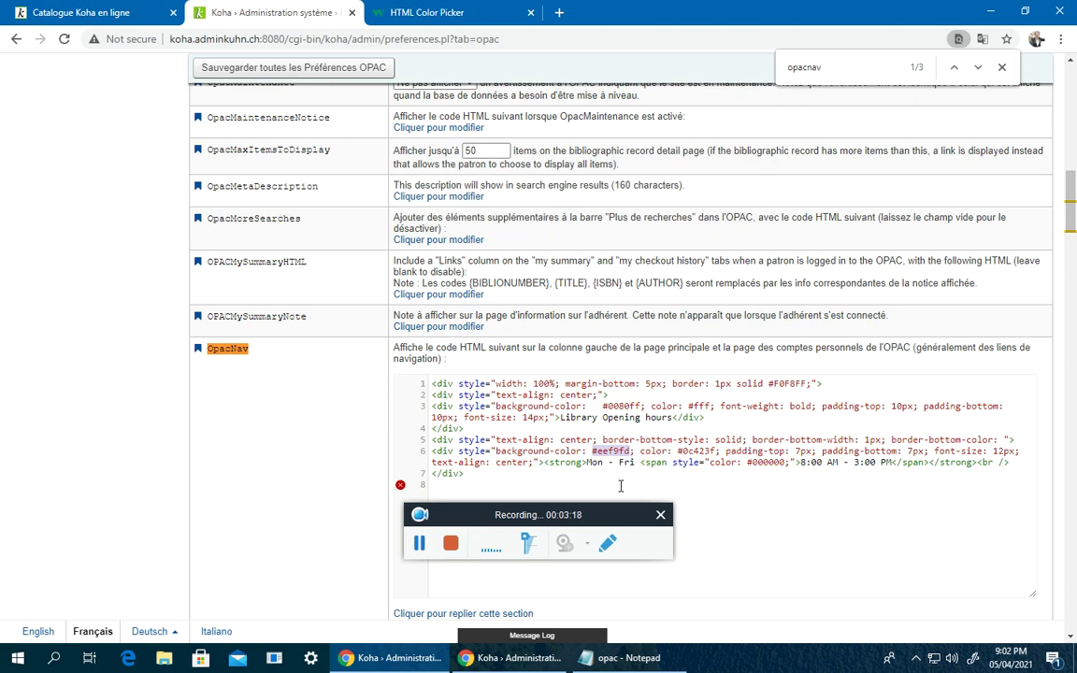
key("ctrl+v")
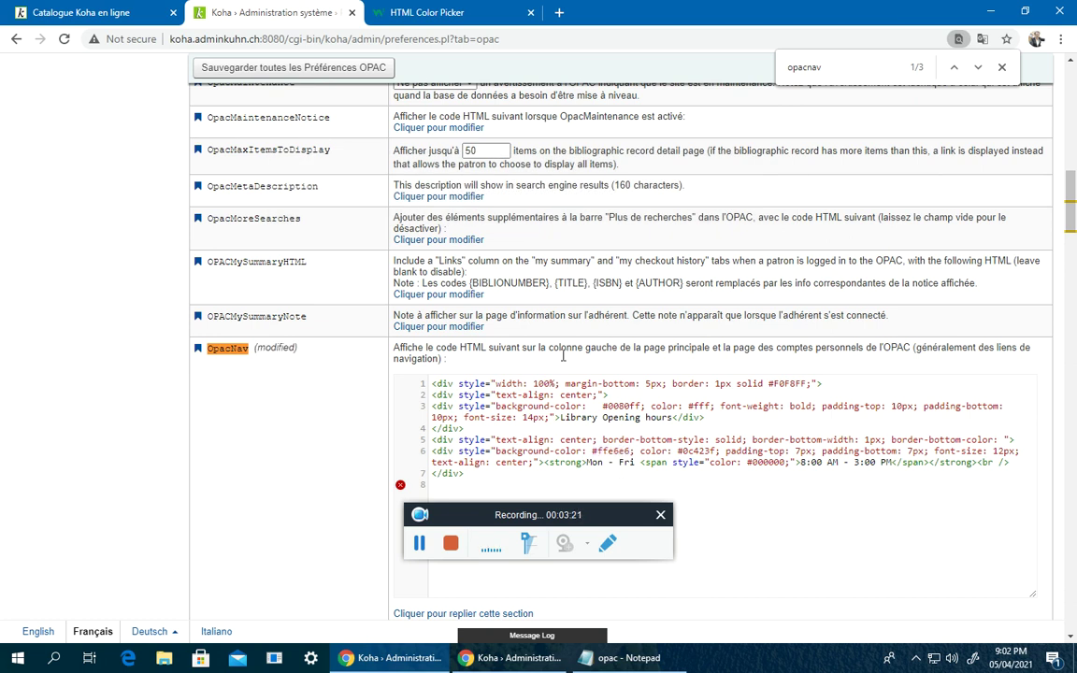
left_click(280, 68)
- Reload the online catalogue home page to check the hours row's background colour, and return to the OpacNav code
left_click(98, 13)
key("F5")
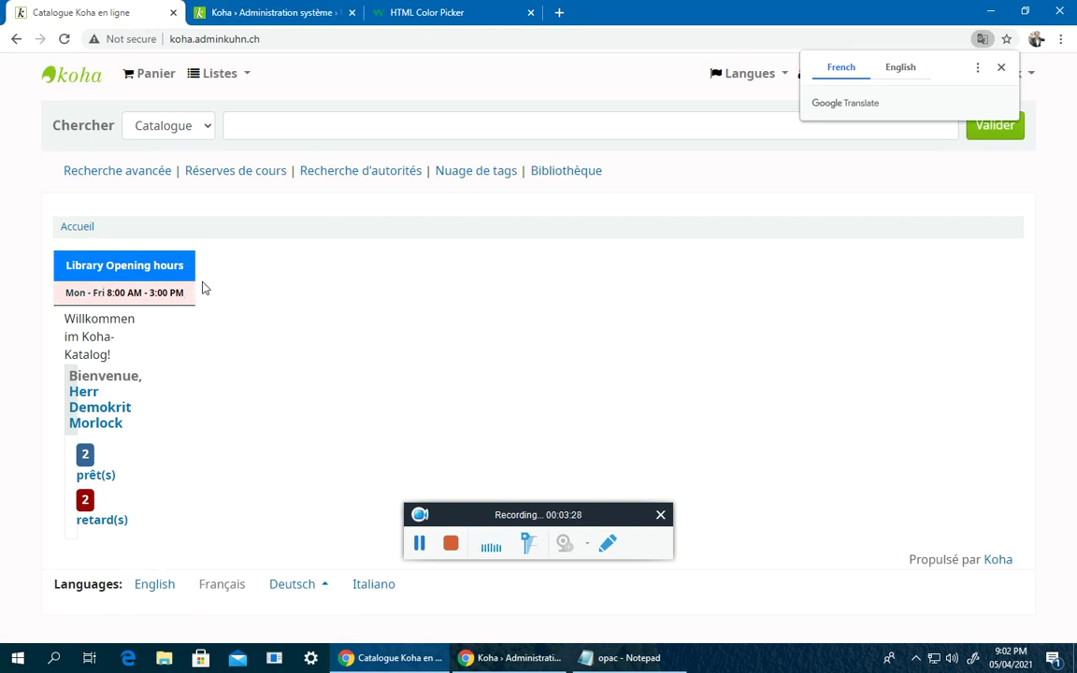
left_click(251, 13)
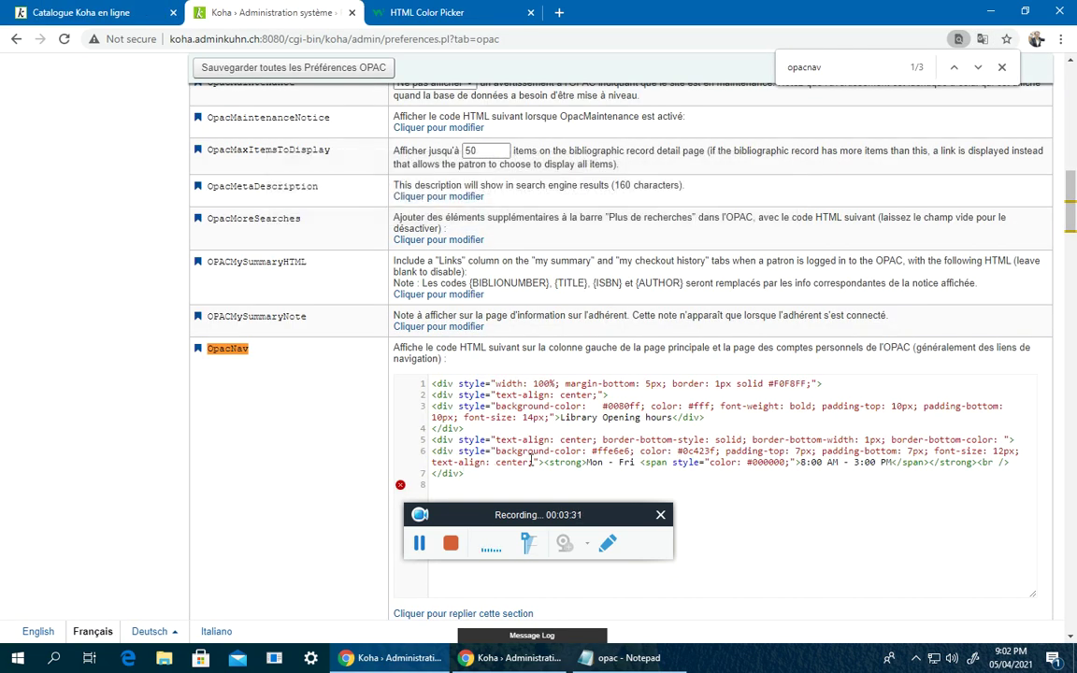
left_click(582, 474)
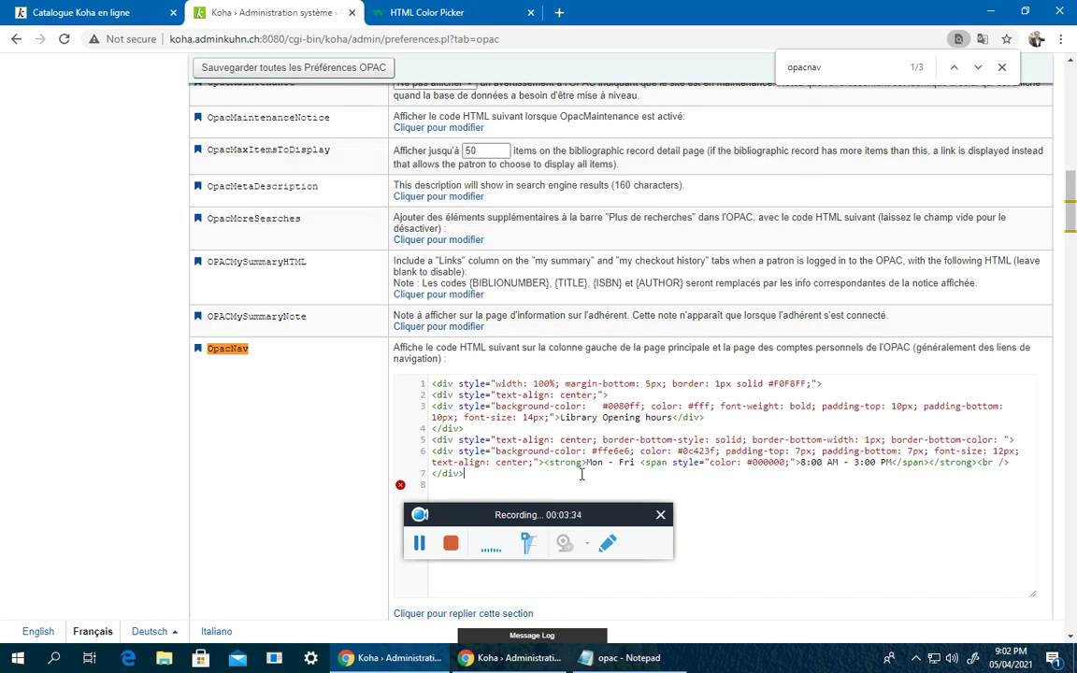